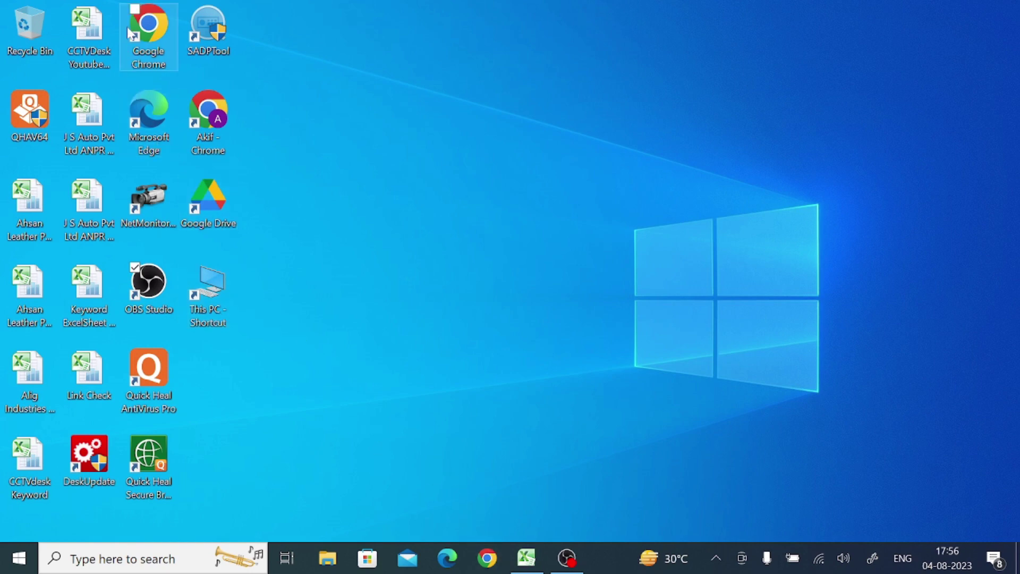
# Launch Chrome and search Google for 'Antarview pro for PC'.
pyautogui.doubleClick(141, 29)
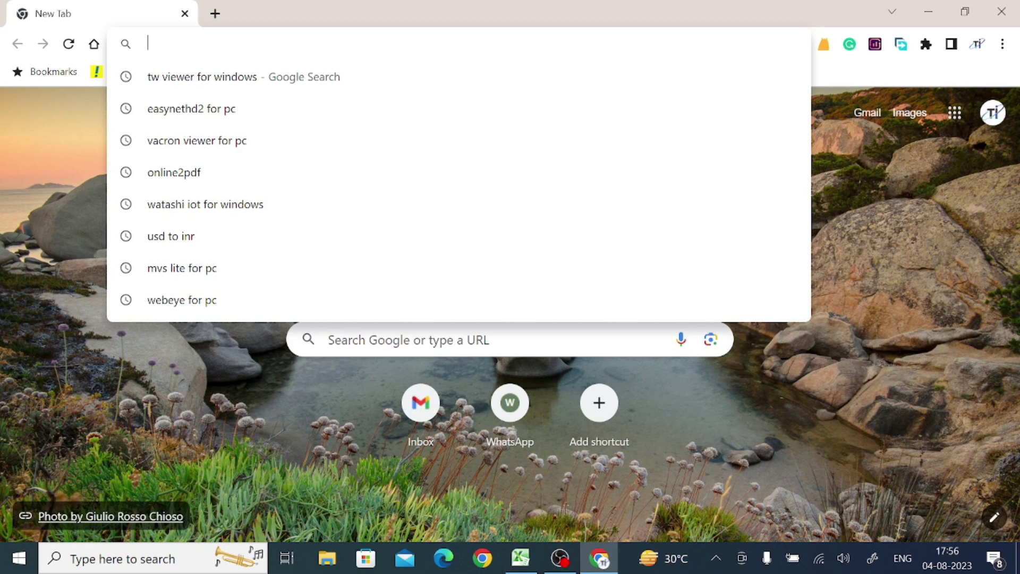
pyautogui.write('A')
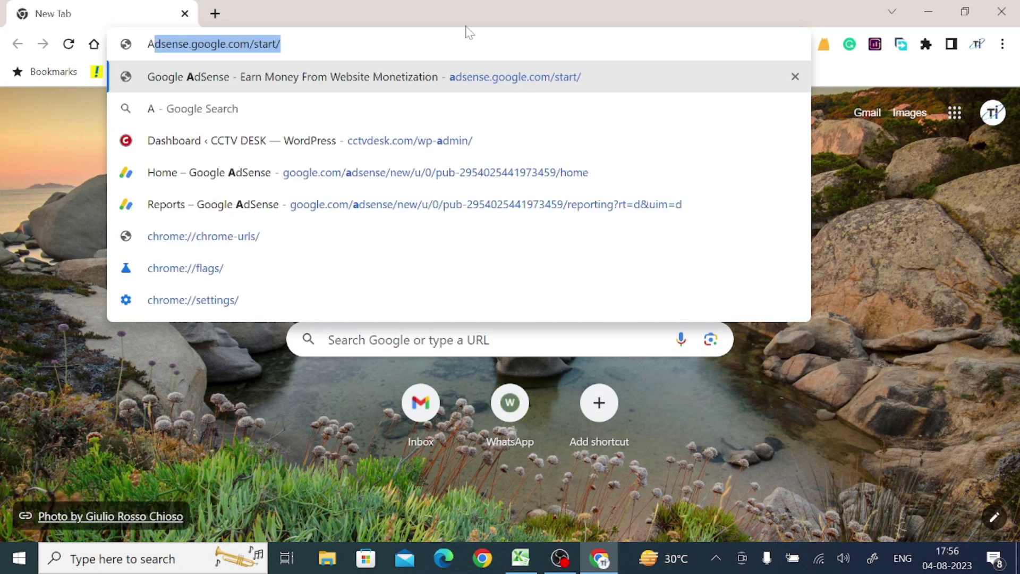
pyautogui.write('ntarview pro for ')
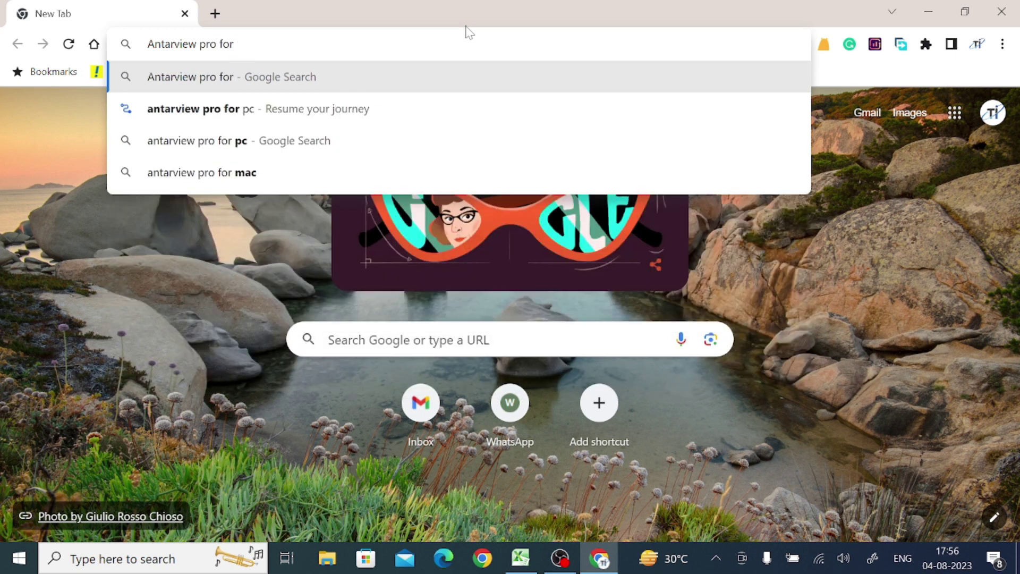
pyautogui.write('PC')
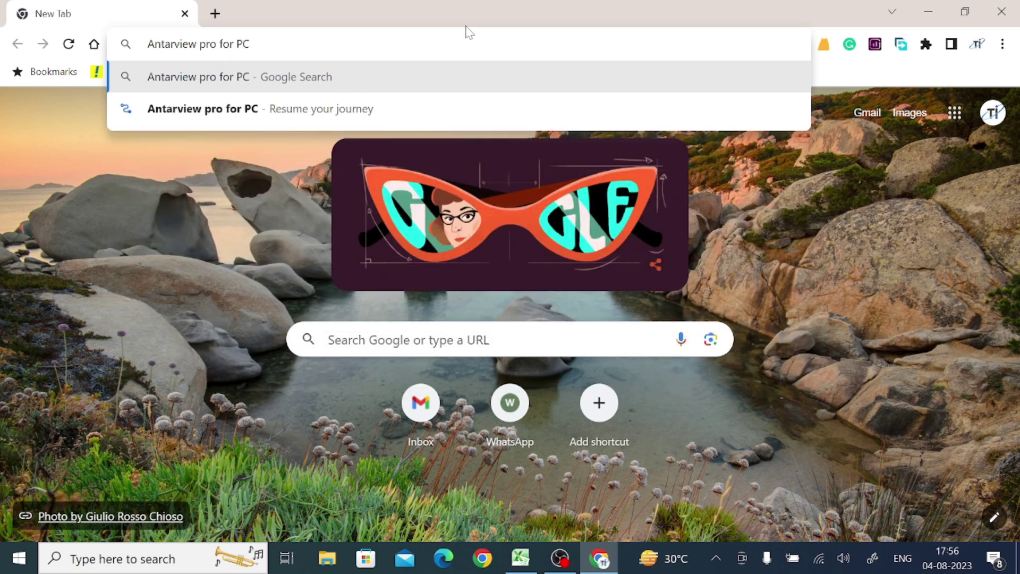
pyautogui.press('Return')
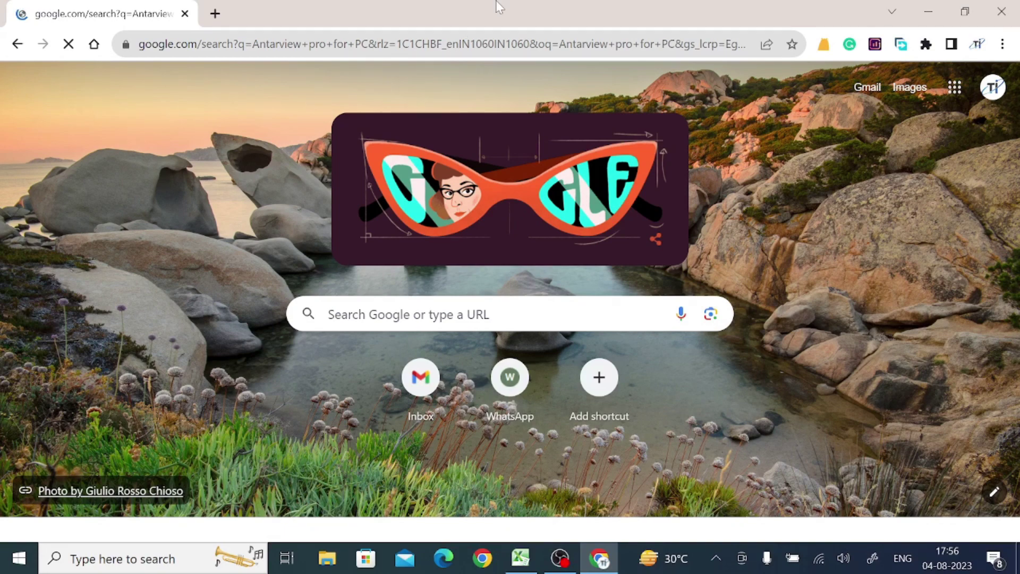
pyautogui.scroll(-8, 498, 104)
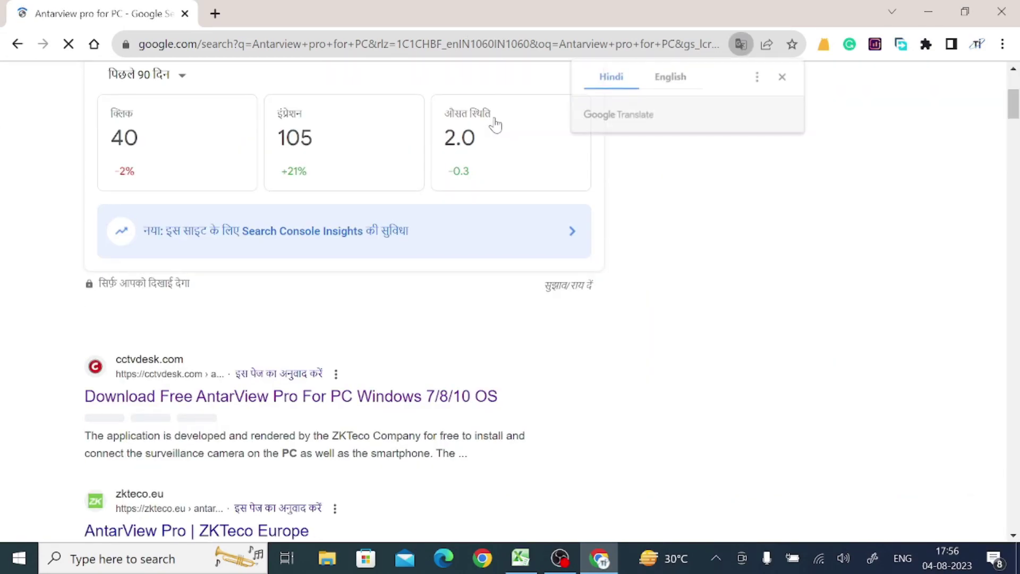
pyautogui.scroll(1, 497, 123)
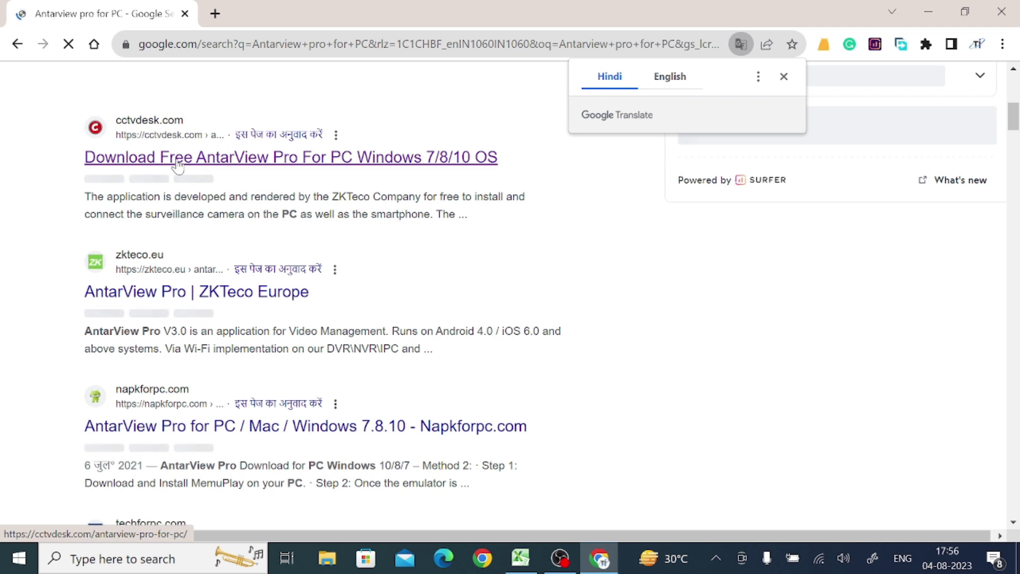
# Open the cctvdesk.com AntarView Pro article and scroll down to its download section.
pyautogui.click(248, 166)
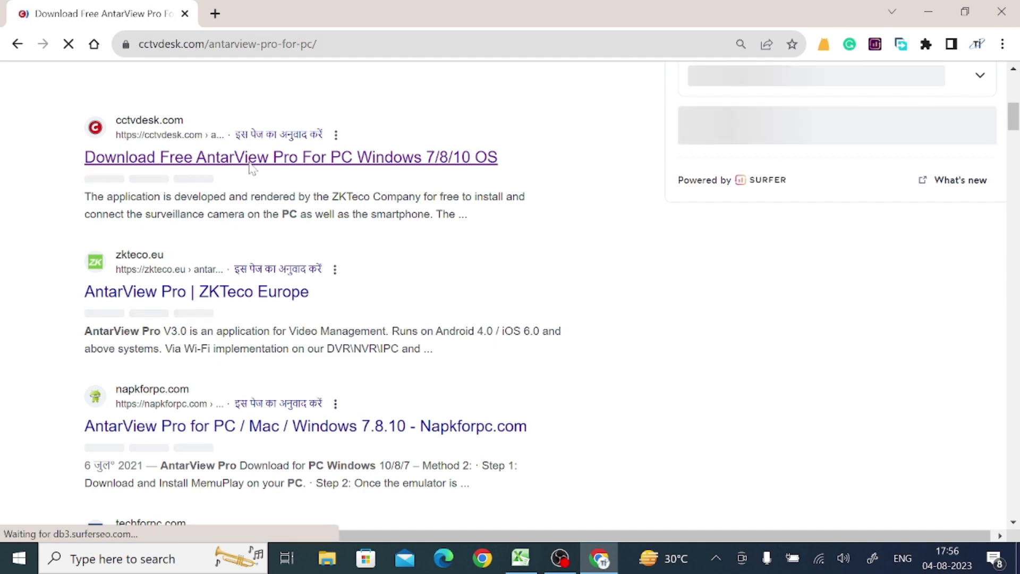
pyautogui.scroll(-15, 250, 165)
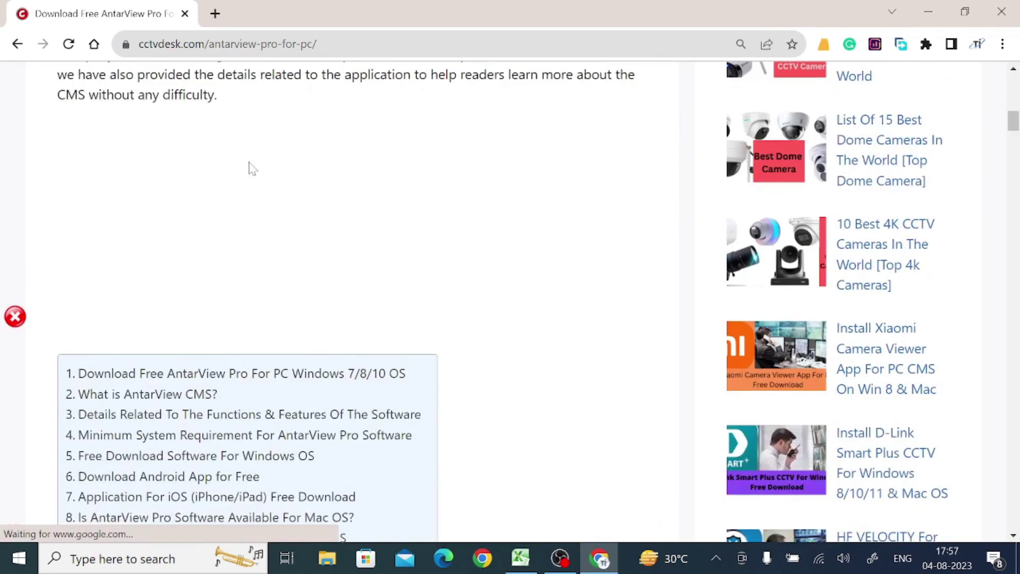
pyautogui.scroll(3, 250, 166)
pyautogui.scroll(-3, 248, 162)
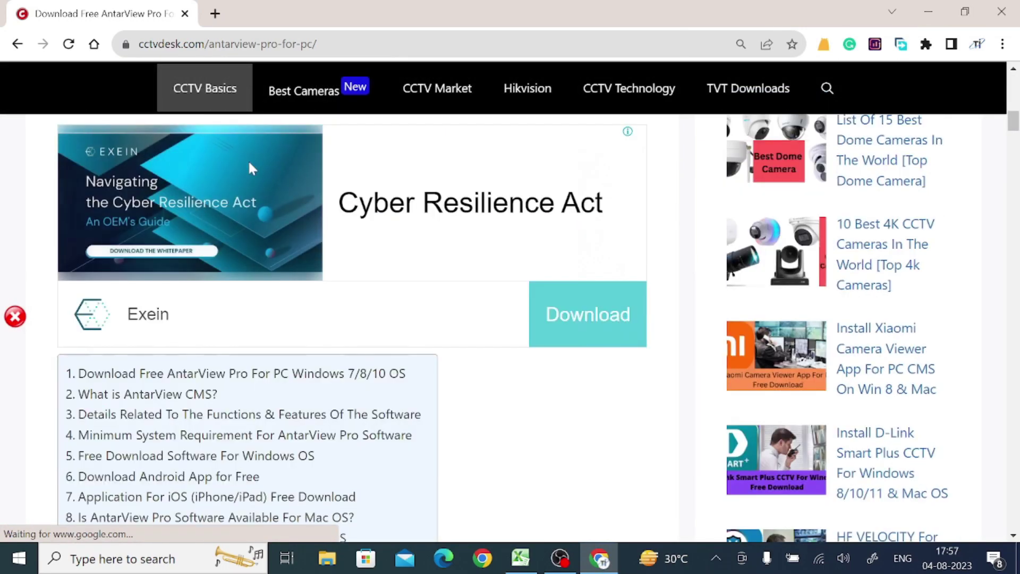
pyautogui.scroll(-5, 249, 164)
pyautogui.scroll(-1, 249, 167)
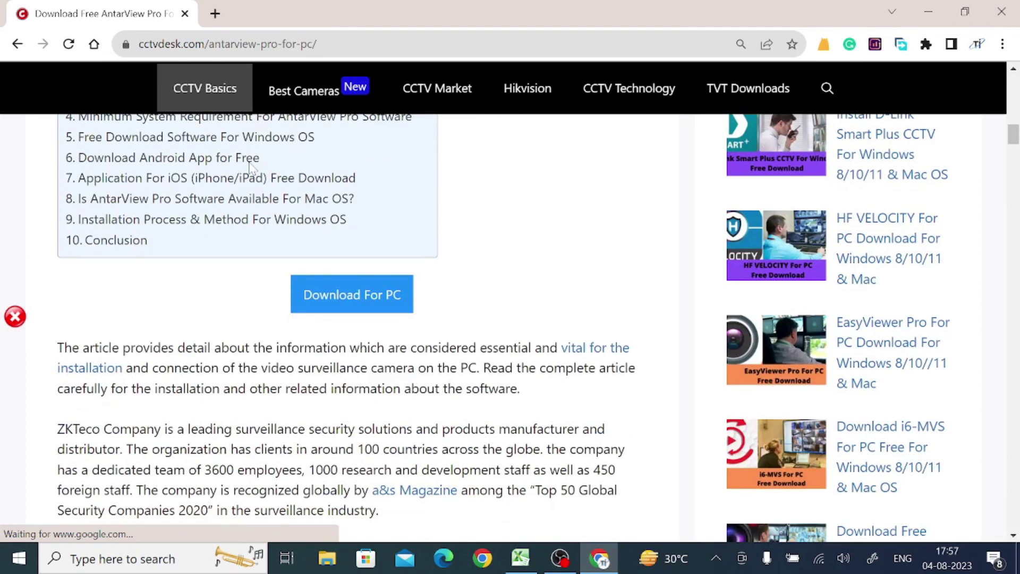
pyautogui.scroll(-2, 250, 168)
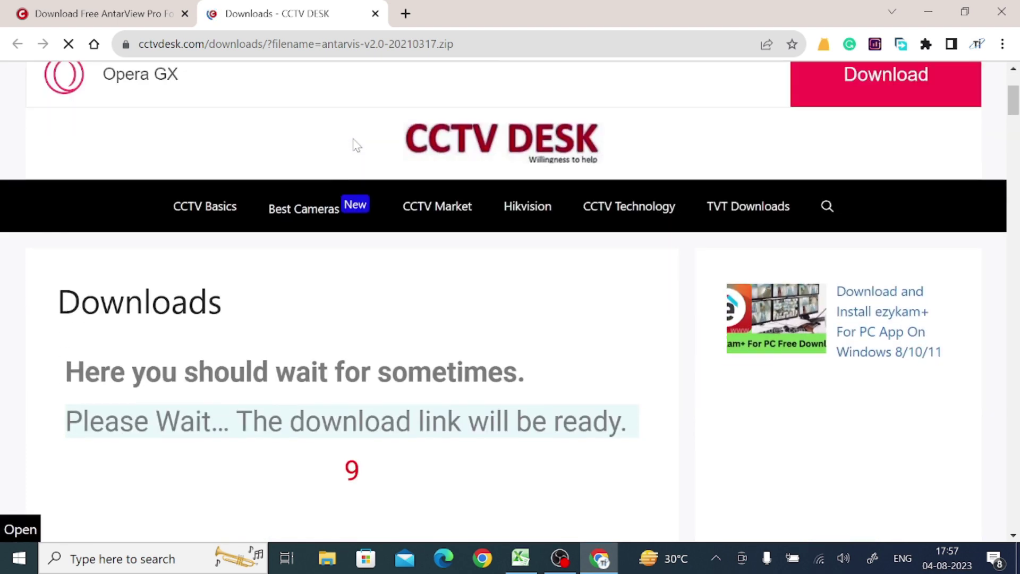
# Download antarvis-v2.0-20210317.zip (70.1 MB) and reveal it in the Downloads folder.
pyautogui.scroll(-2, 356, 144)
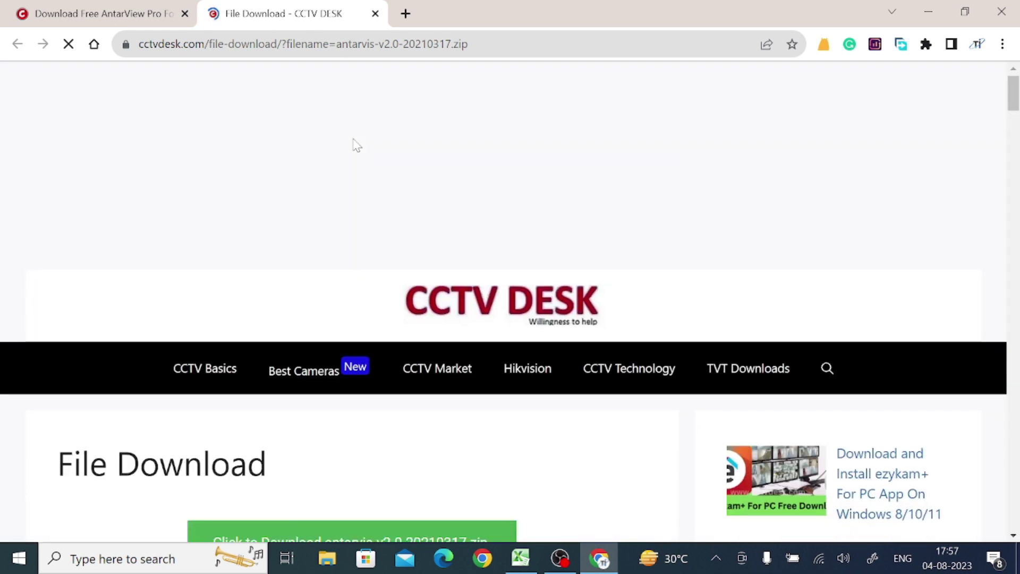
pyautogui.scroll(-2, 355, 143)
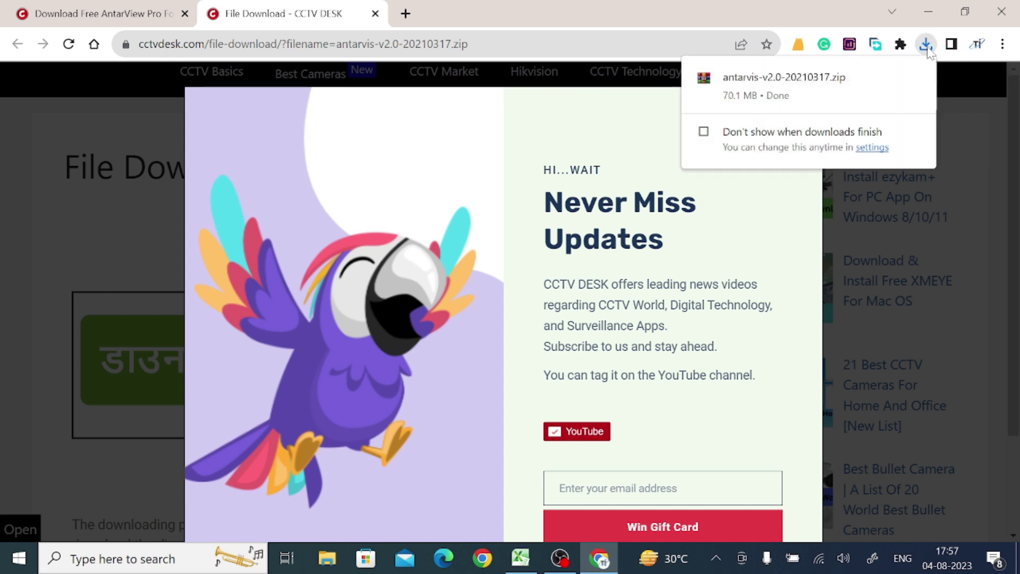
pyautogui.moveTo(877, 84)
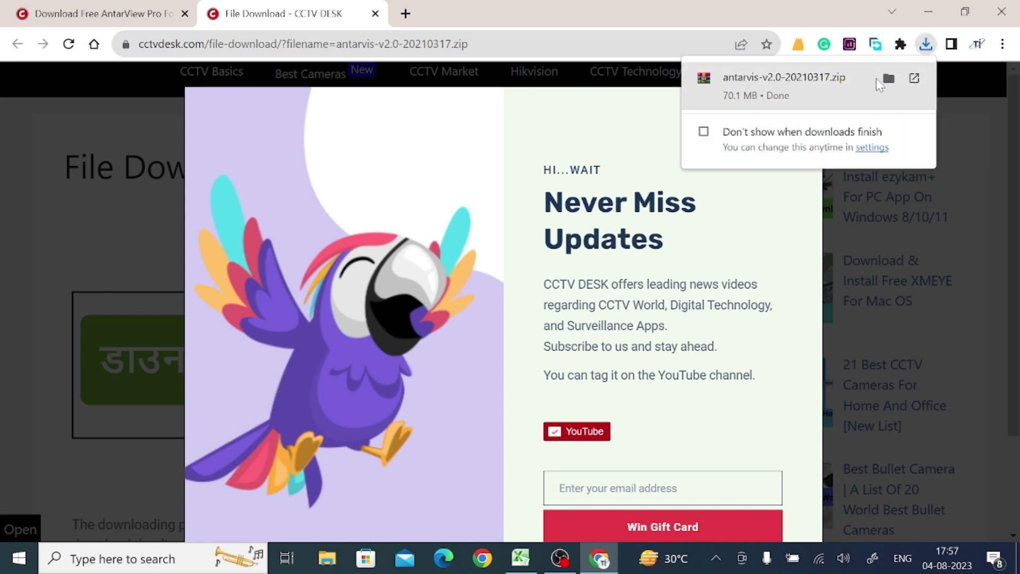
pyautogui.click(889, 80)
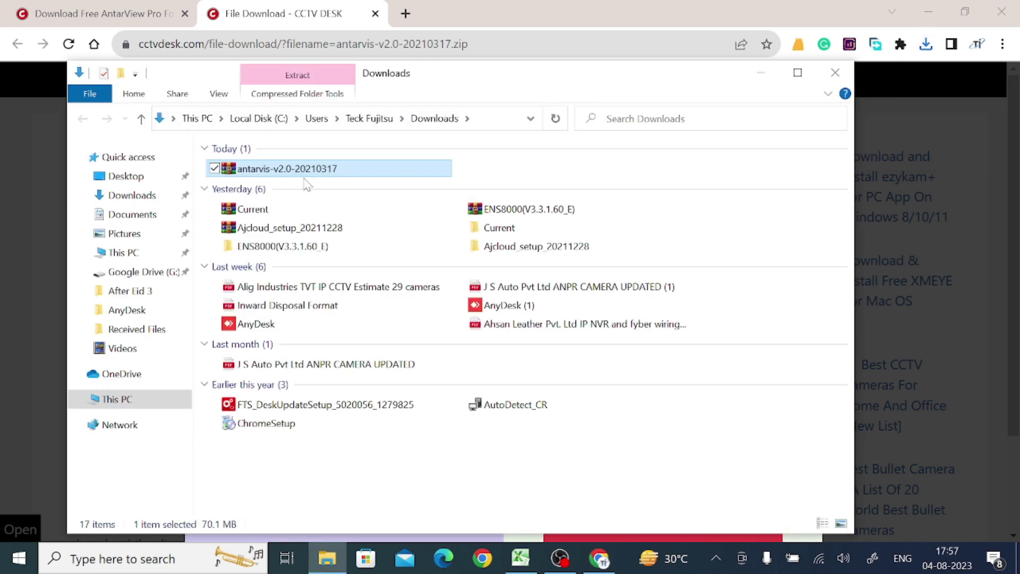
# Extract the antarvis zip into an antarvis-v2.0-20210317 folder and select that folder.
pyautogui.rightClick(270, 169)
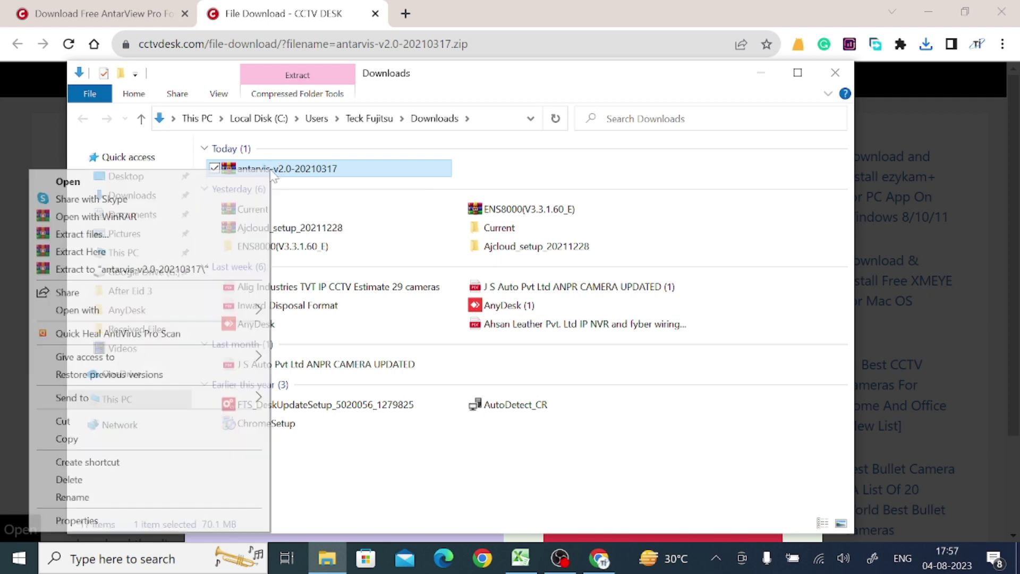
pyautogui.click(154, 274)
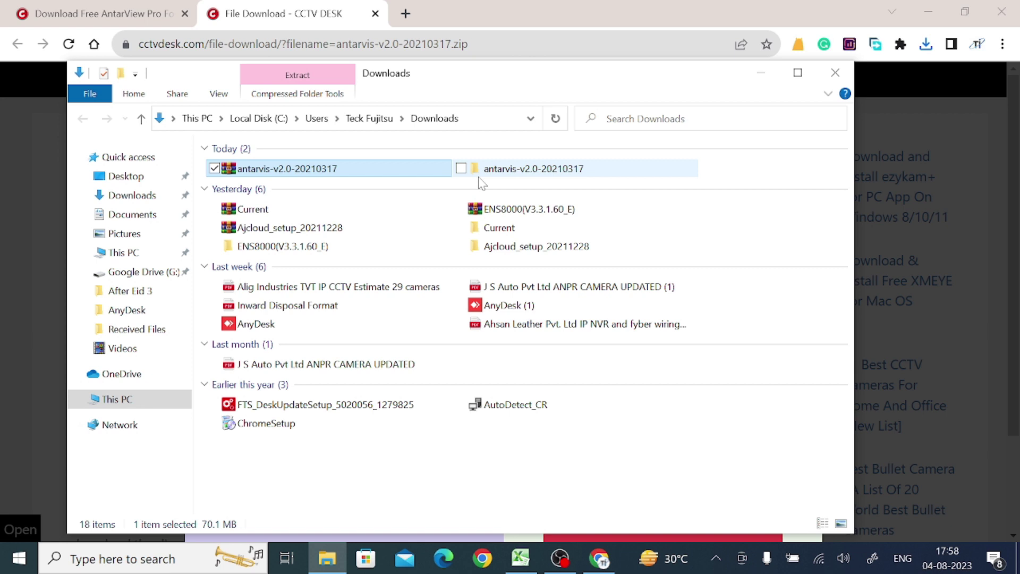
pyautogui.click(517, 171)
# Run the AntarVis 2.0-20210317 installer from the extracted folder as administrator.
pyautogui.doubleClick(517, 171)
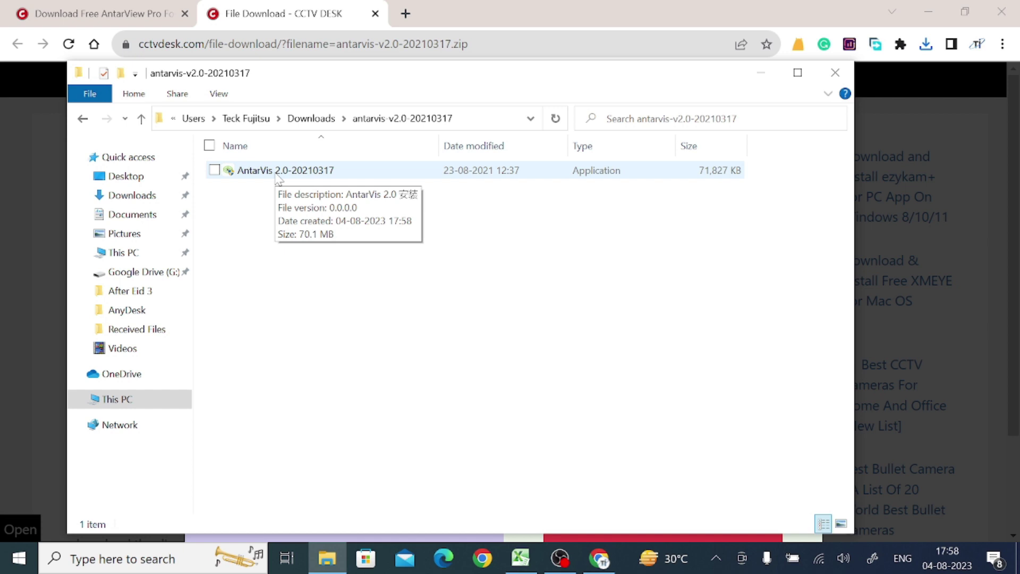
pyautogui.click(275, 172)
pyautogui.rightClick(276, 175)
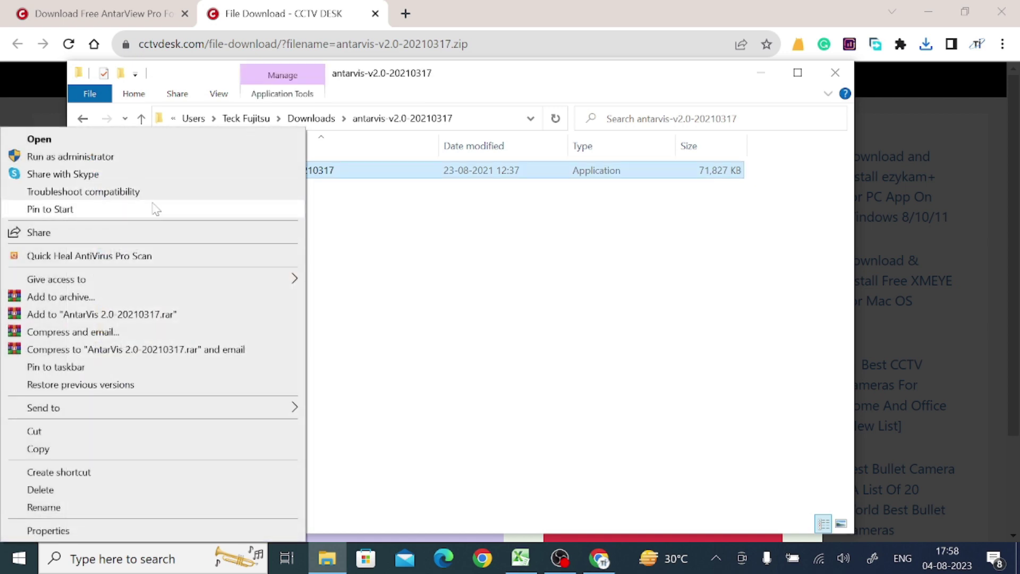
pyautogui.click(160, 158)
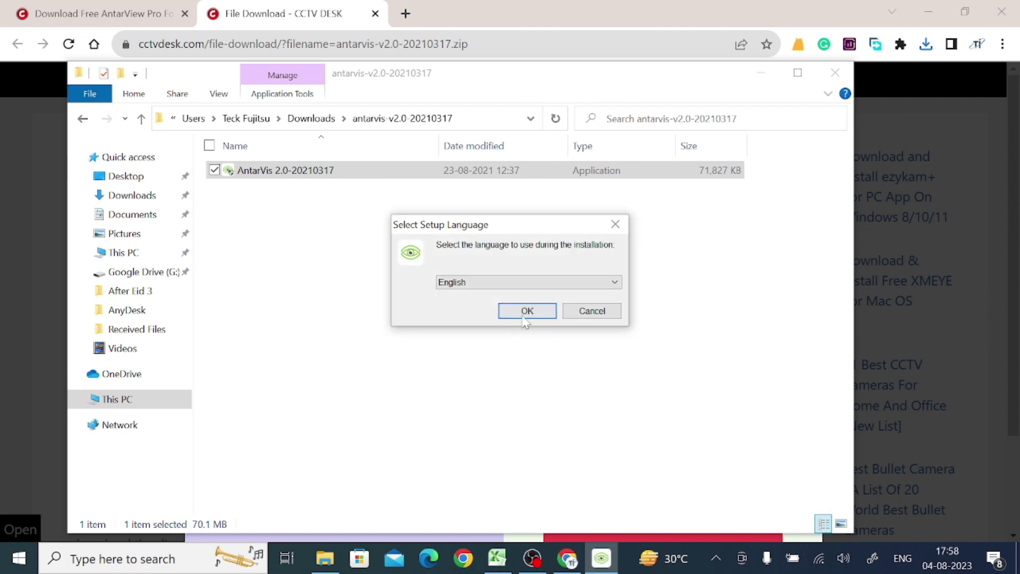
# Install AntarVis 2.0 in English to C:\AntarVis_2.0 with all components and a desktop icon.
pyautogui.click(525, 319)
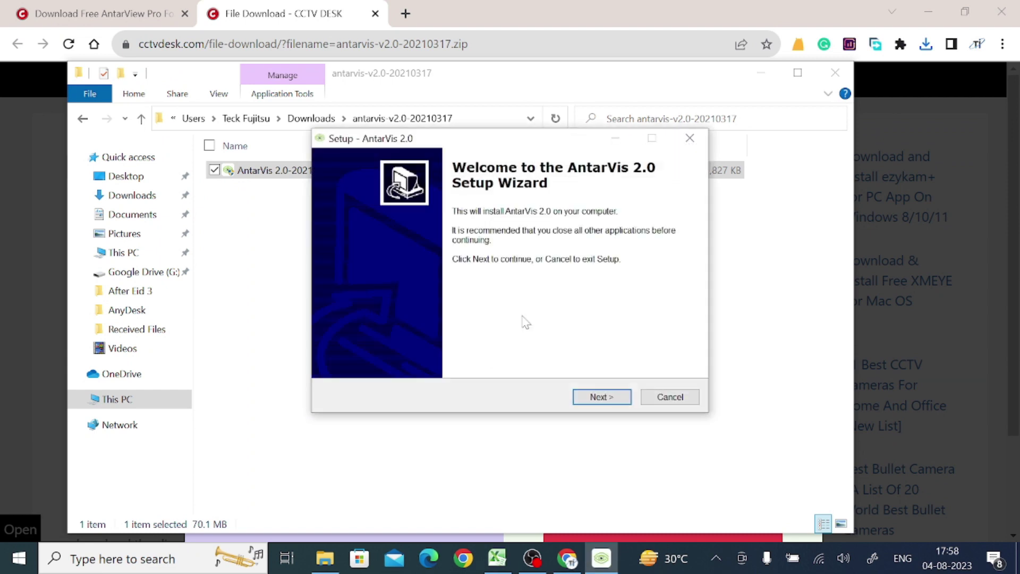
pyautogui.click(606, 397)
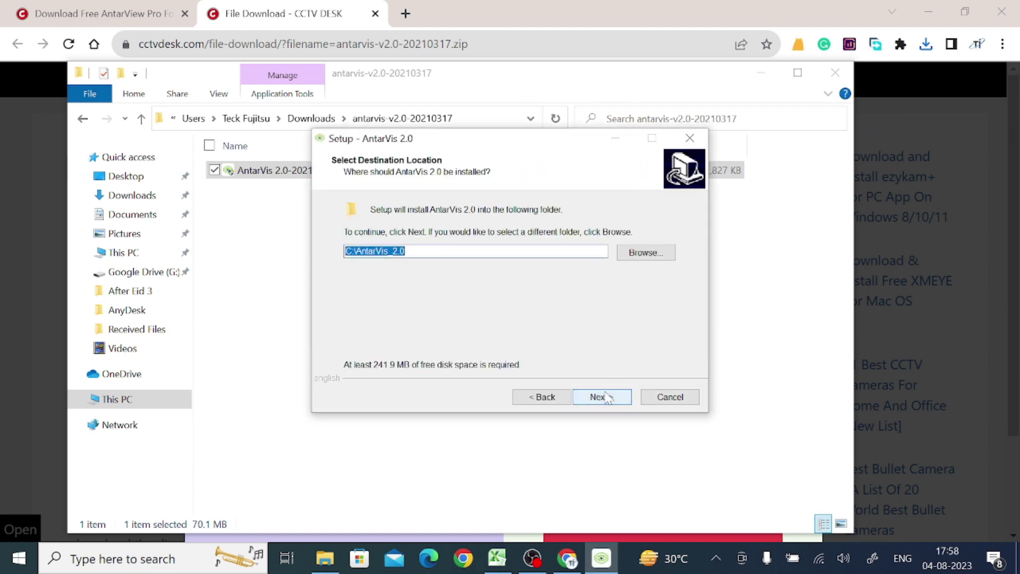
pyautogui.click(606, 396)
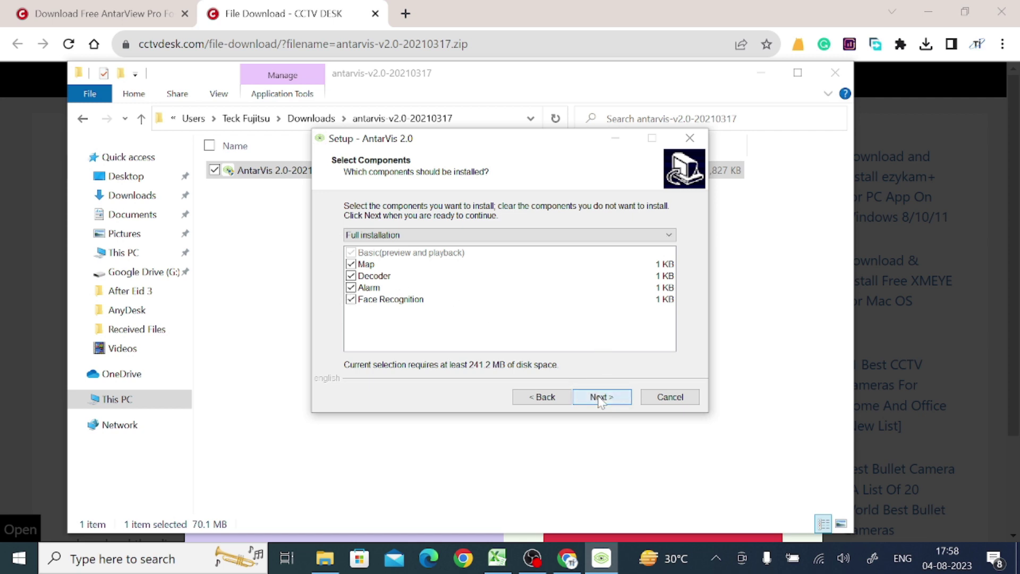
pyautogui.click(600, 397)
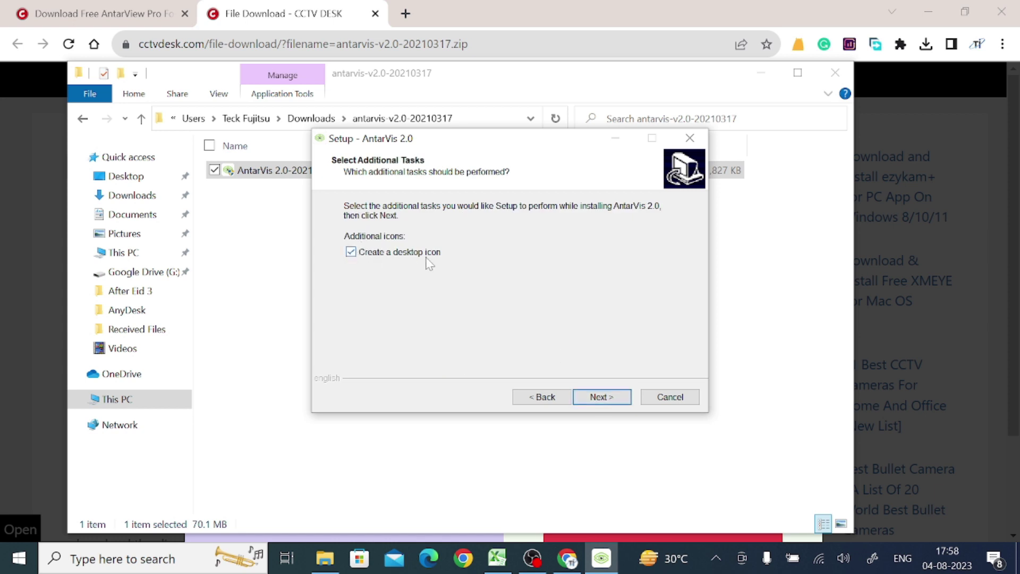
pyautogui.click(606, 397)
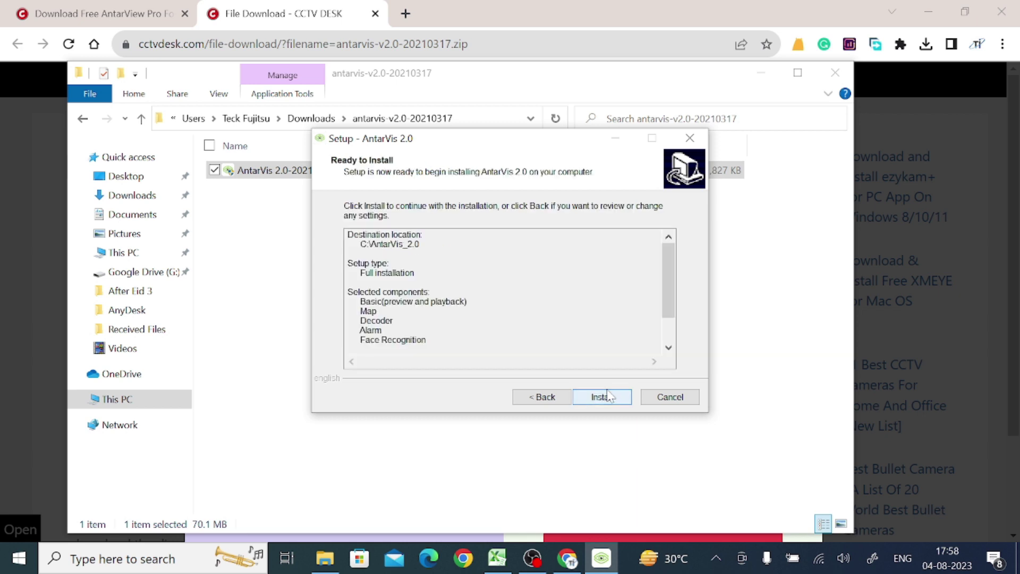
pyautogui.click(608, 396)
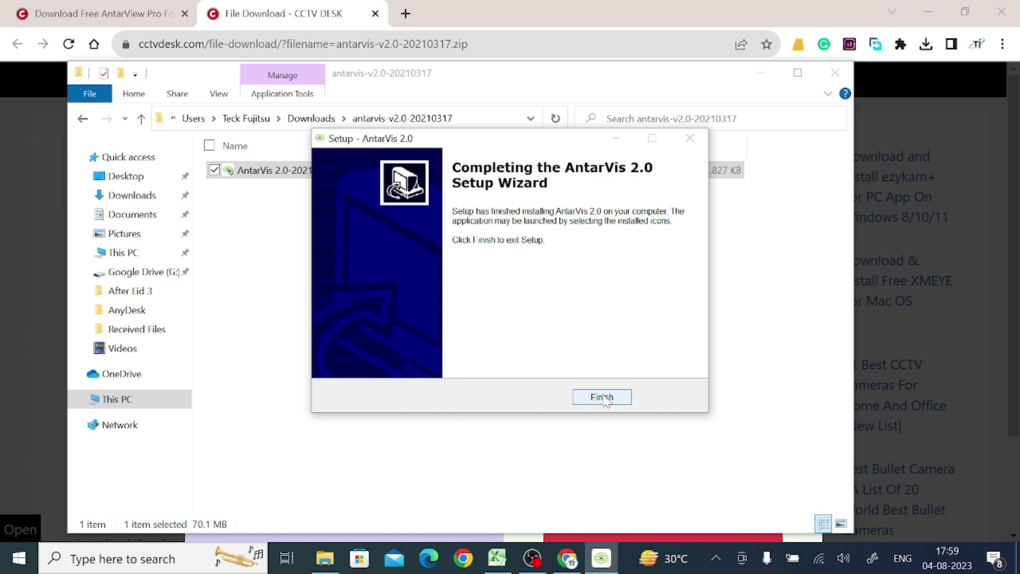
pyautogui.click(602, 398)
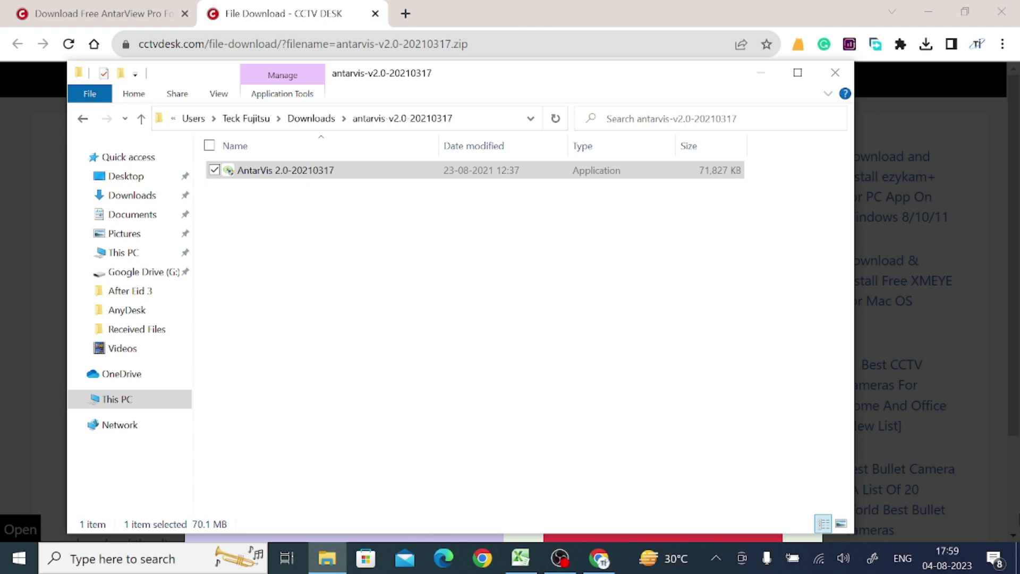
# Launch AntarVis 2.0 from the desktop and log in with the account password and Auto login enabled.
pyautogui.press('super+d')
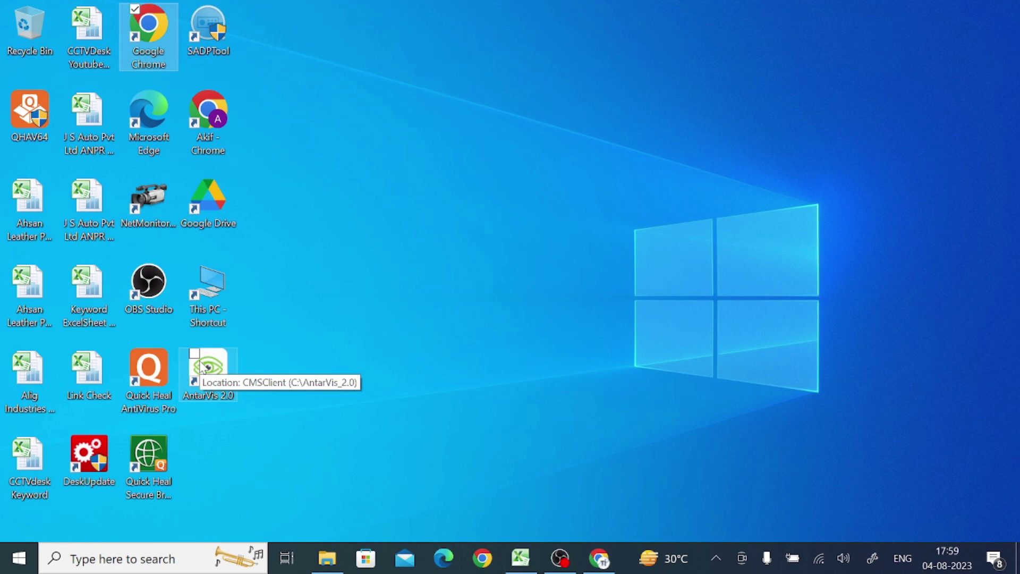
pyautogui.doubleClick(204, 368)
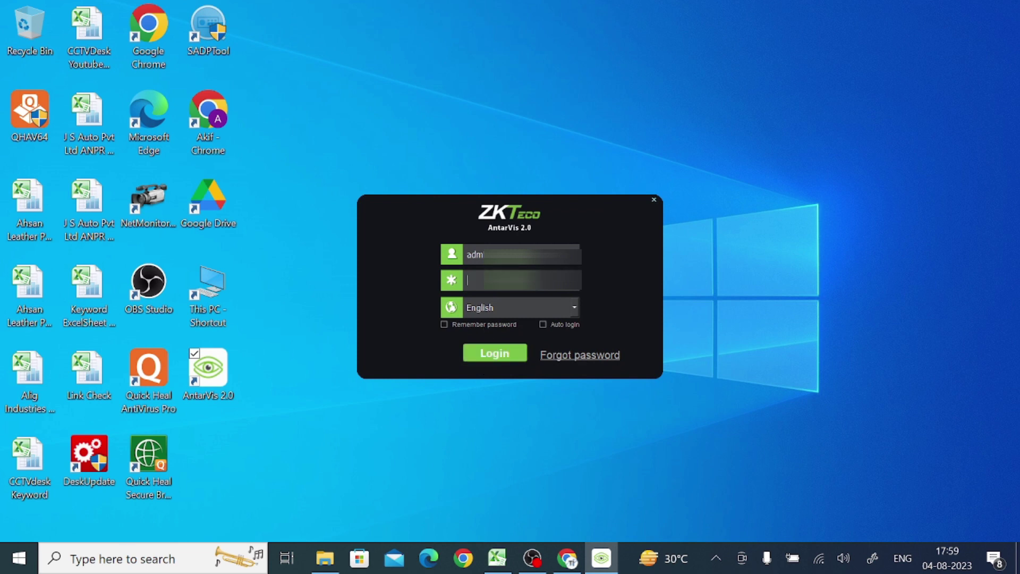
pyautogui.write('123')
pyautogui.click(483, 354)
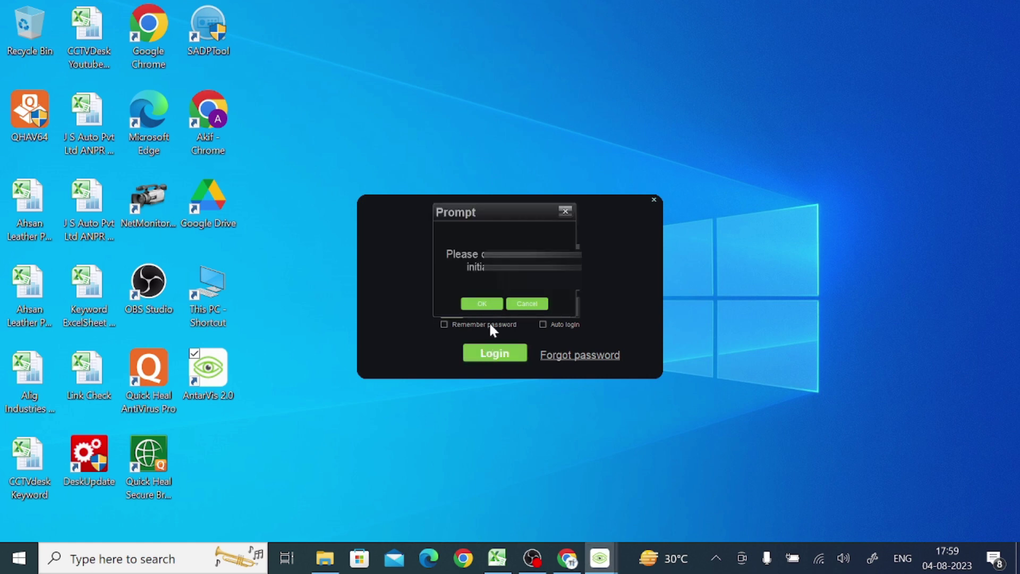
pyautogui.click(515, 304)
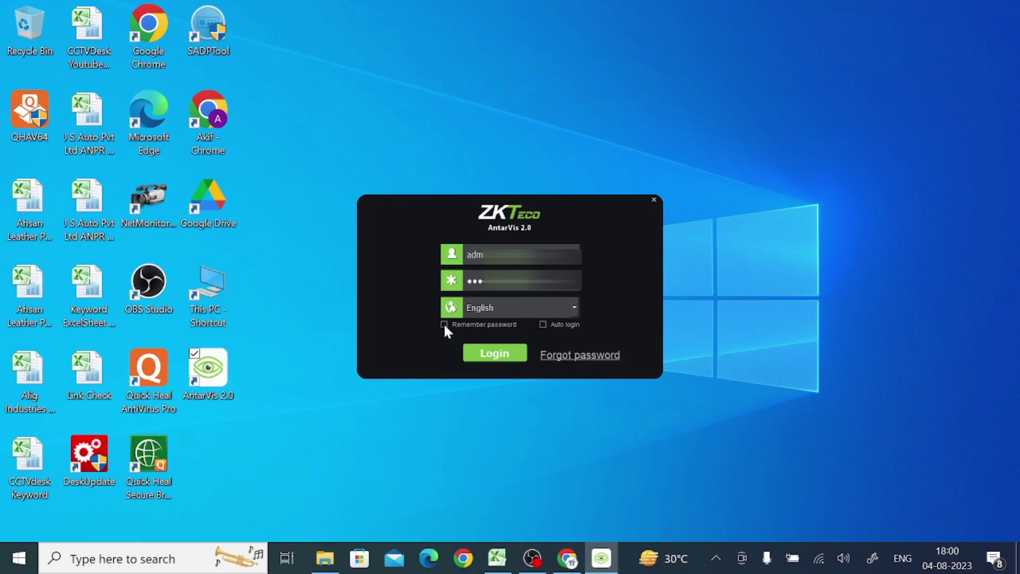
pyautogui.click(543, 325)
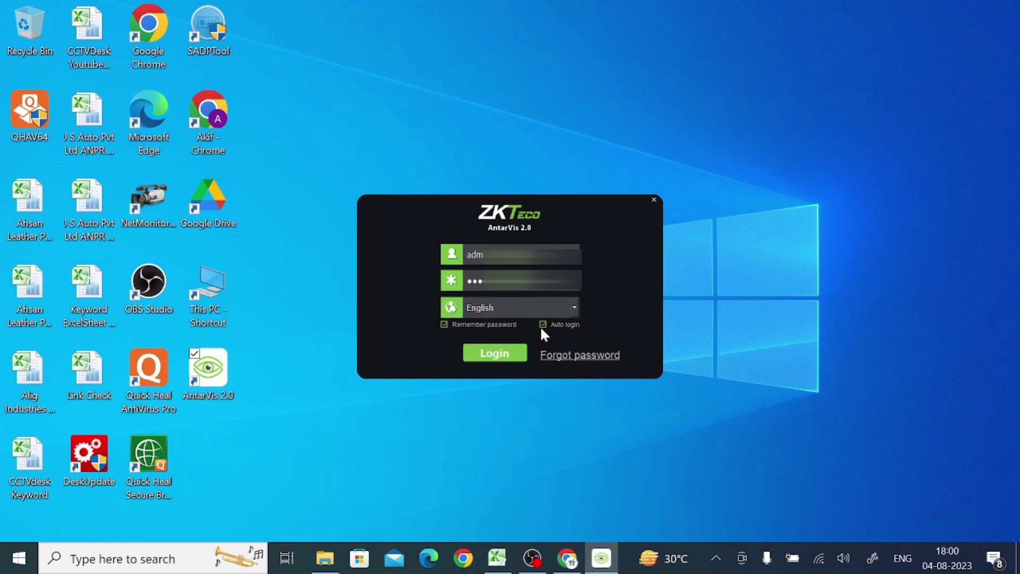
pyautogui.click(482, 359)
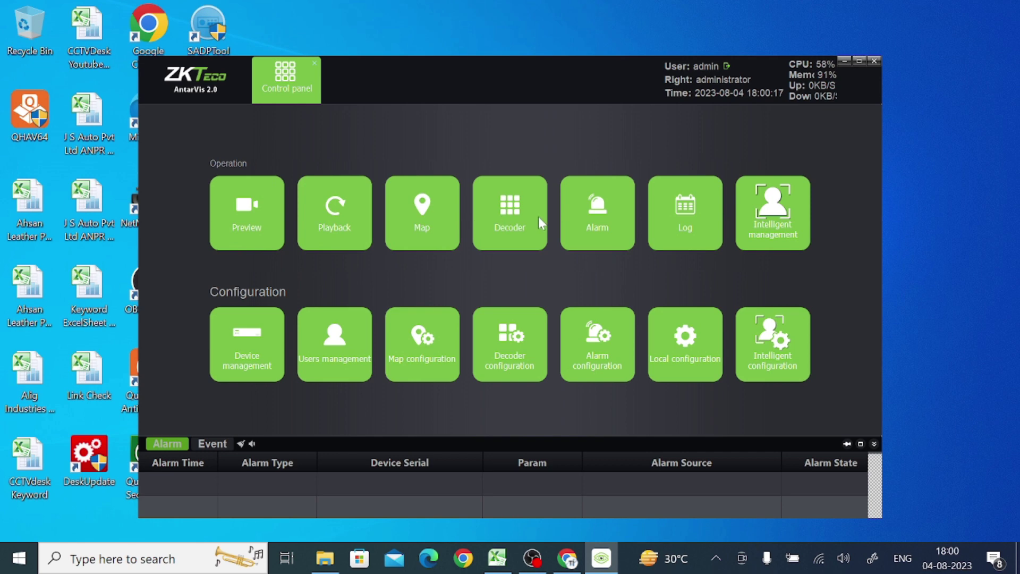
# Open the Device management module, showing an empty Device Center with 0 records.
pyautogui.click(254, 361)
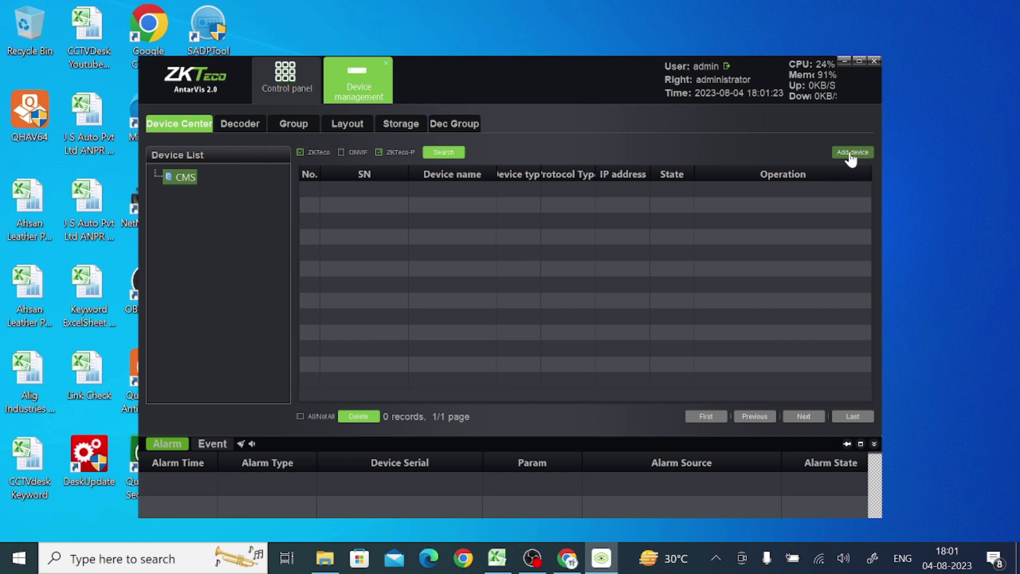
# Start a new device entry with IP 192.1, port 6036 and device name Test.
pyautogui.click(851, 154)
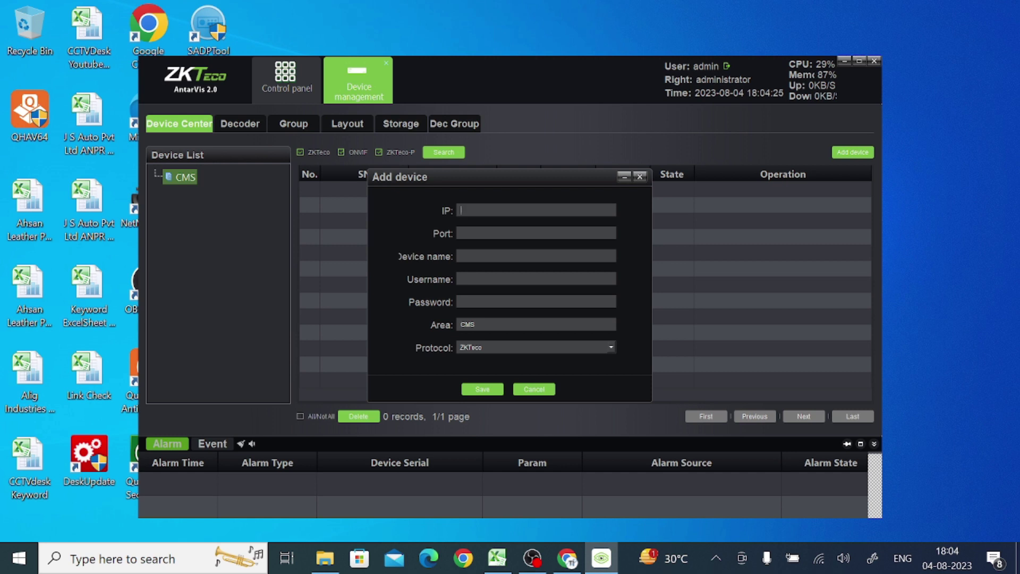
pyautogui.write('192.1')
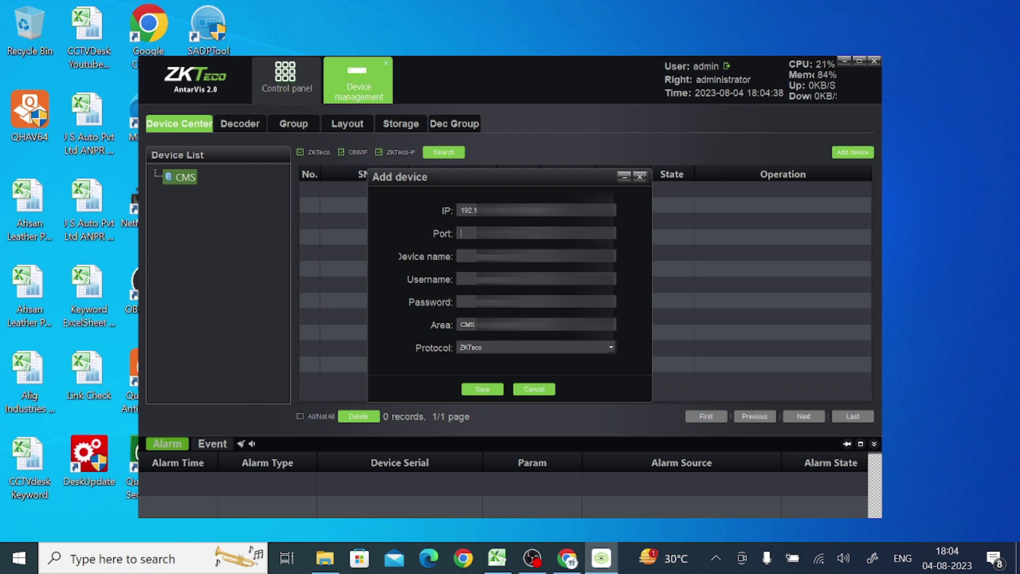
pyautogui.write('6036')
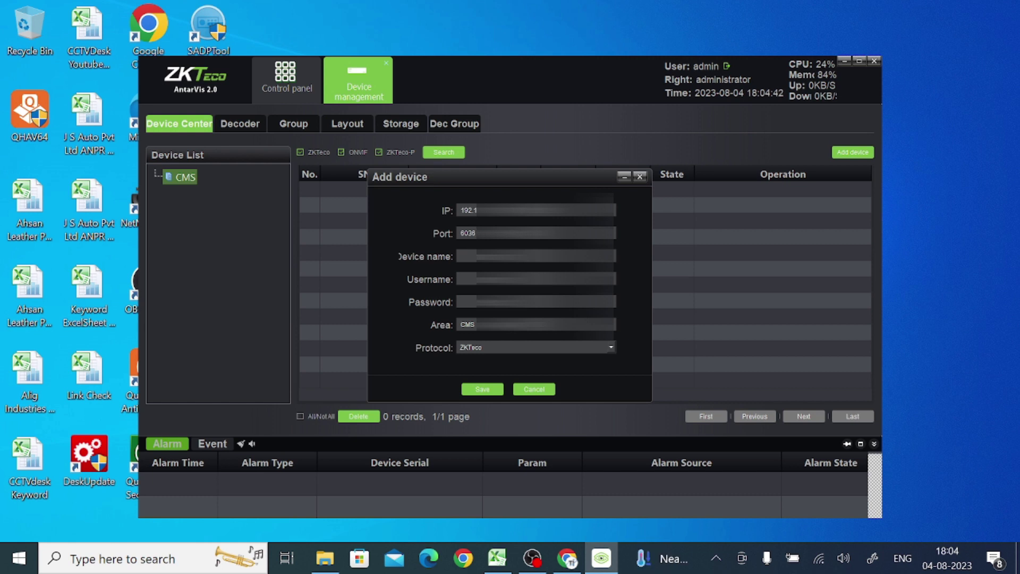
pyautogui.click(462, 256)
pyautogui.write('Test I')
# Enter username admin and the device password, set protocol to ONVIF, and save.
pyautogui.click(461, 279)
pyautogui.write('admin')
pyautogui.click(461, 301)
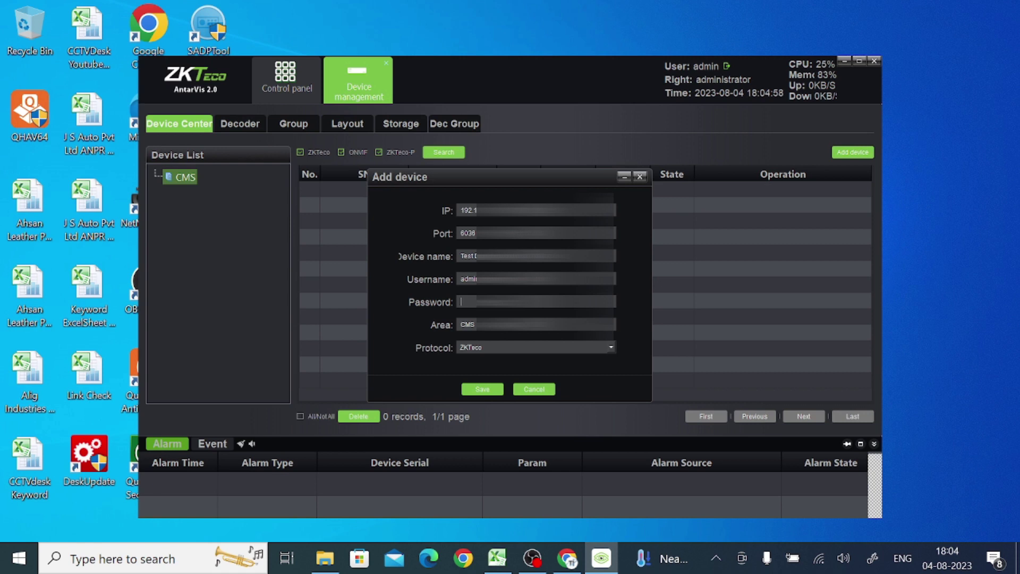
pyautogui.write('ad')
pyautogui.click(524, 342)
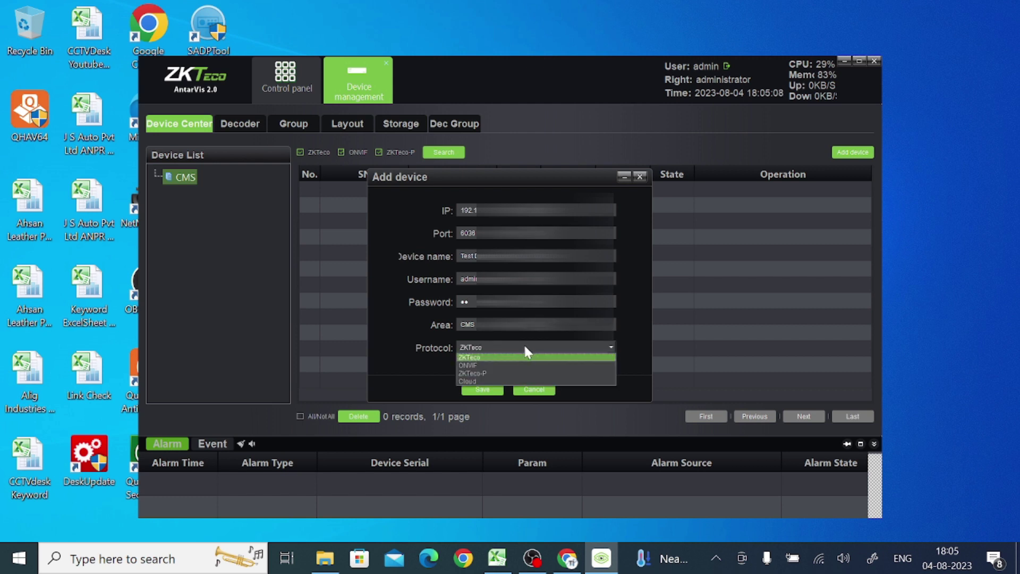
pyautogui.click(507, 366)
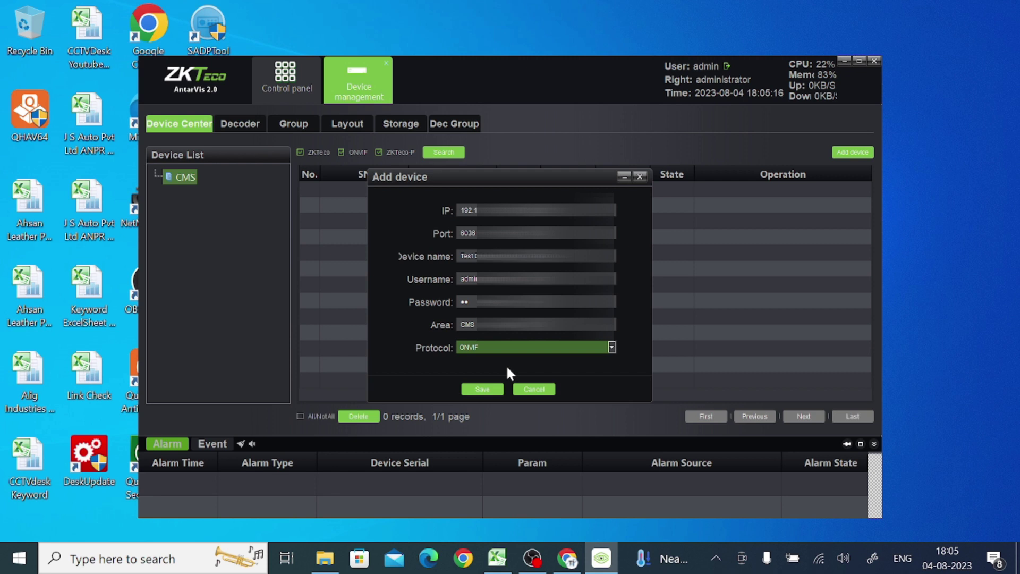
pyautogui.click(489, 389)
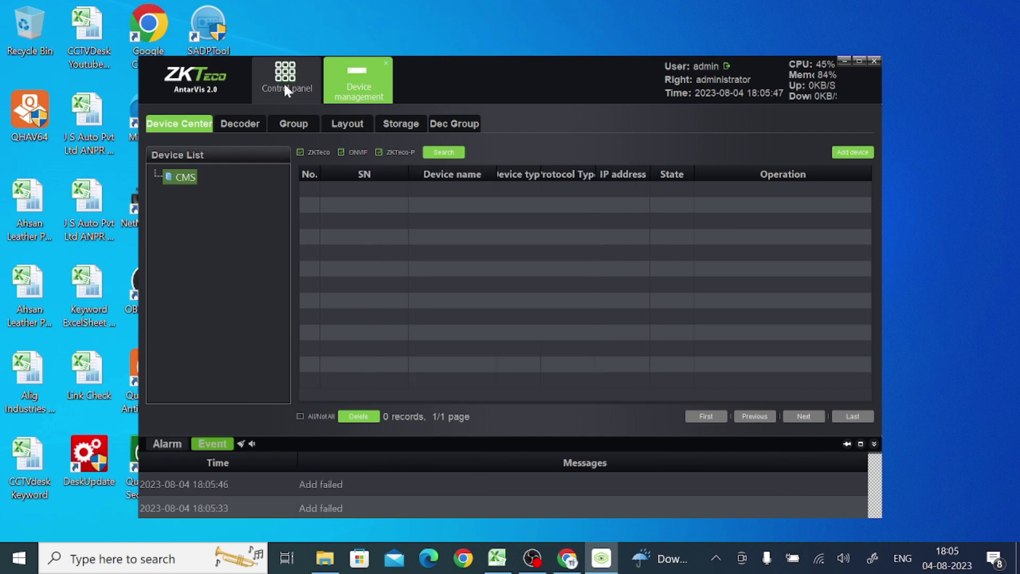
# Play the CMS camera's live view in Preview using a 1-window layout.
pyautogui.click(286, 88)
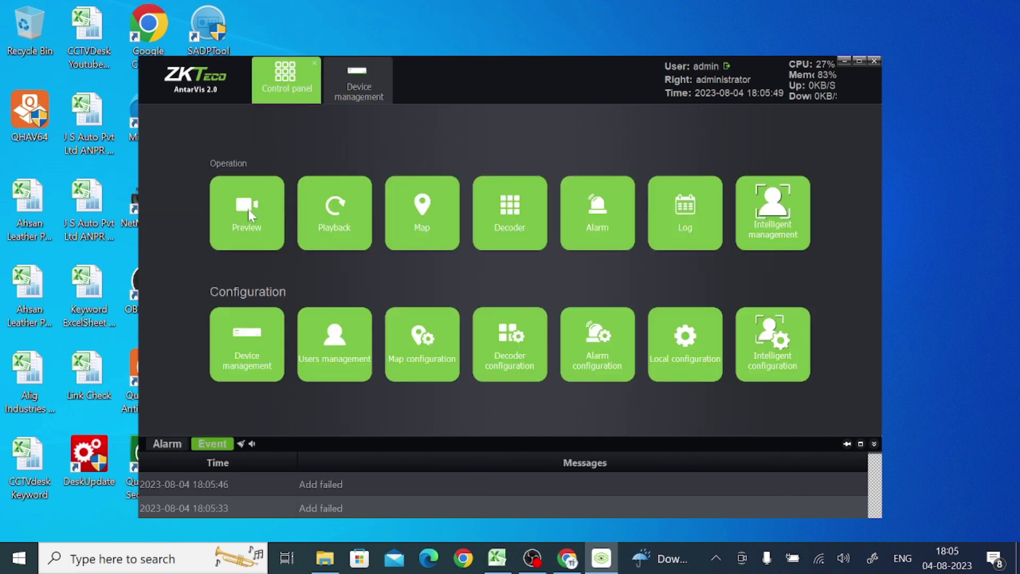
pyautogui.click(244, 231)
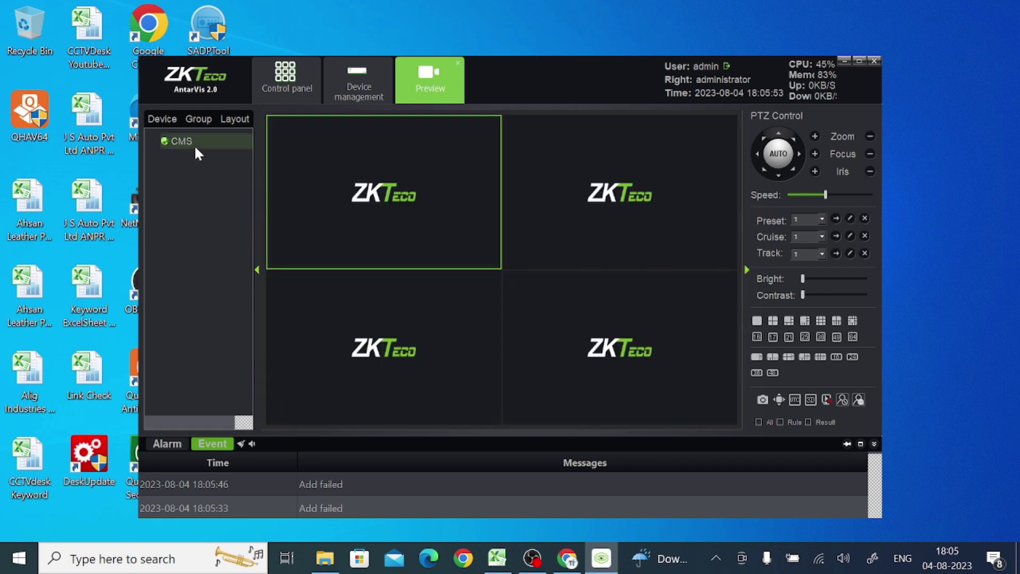
pyautogui.click(757, 321)
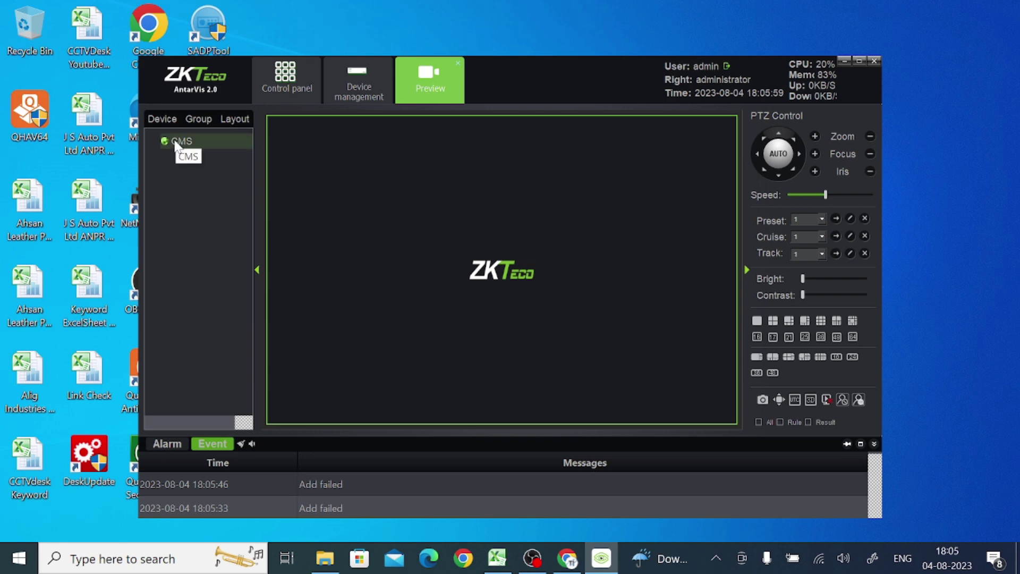
pyautogui.click(175, 142)
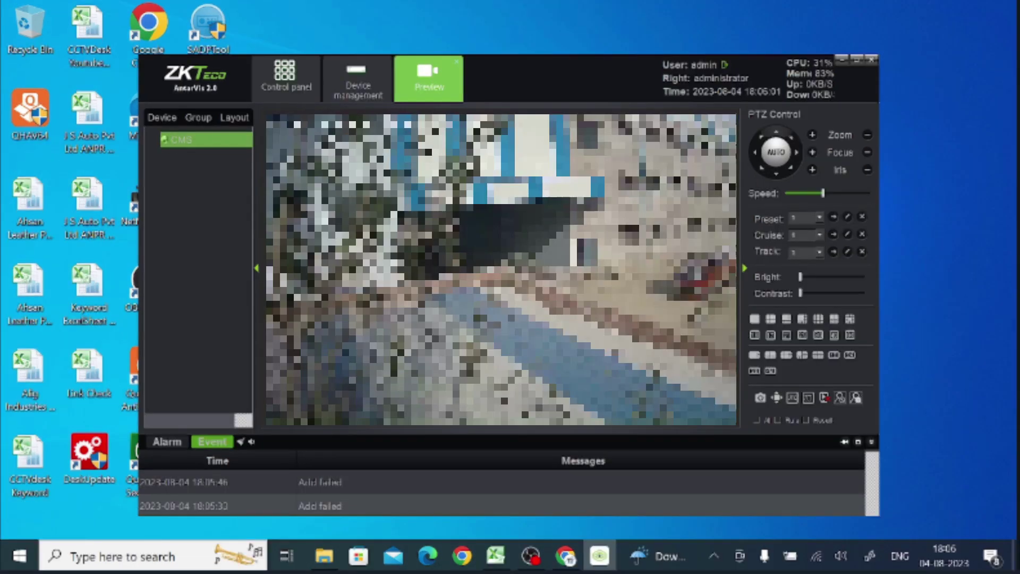